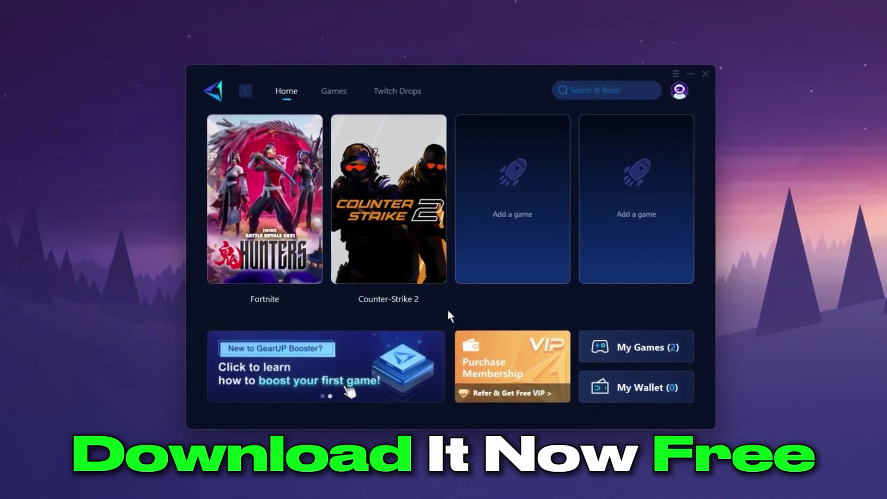
# - Start a GearUp Booster boost for Counter-Strike 2 from its game card
pyautogui.moveTo(401, 274)
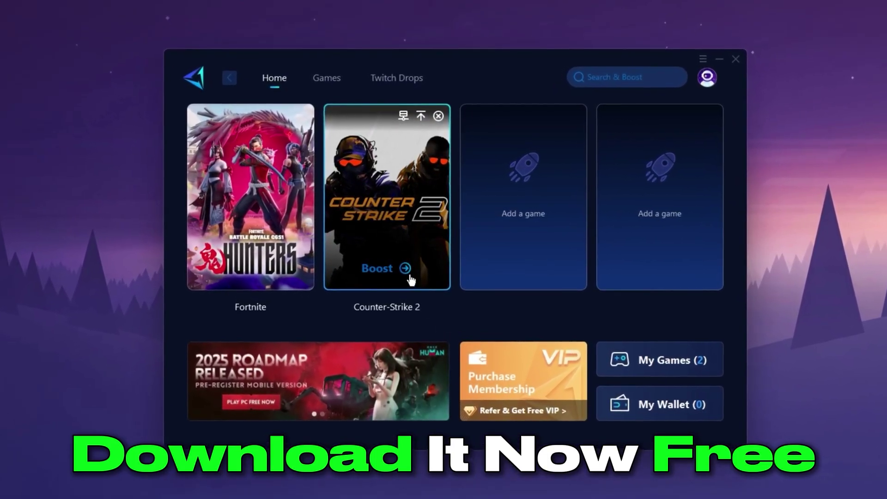
pyautogui.click(410, 275)
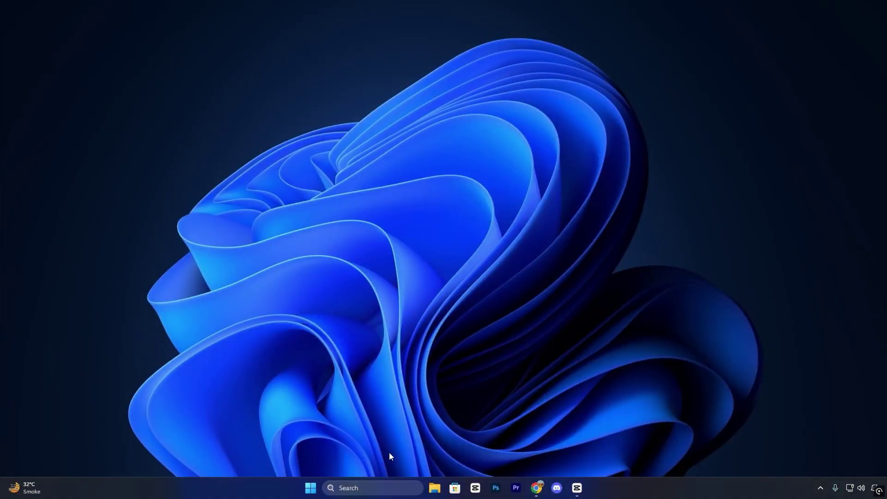
# - Find Registry Editor by searching 'reg' and run it as administrator, approving the UAC prompt
pyautogui.click(383, 491)
pyautogui.write('reg')
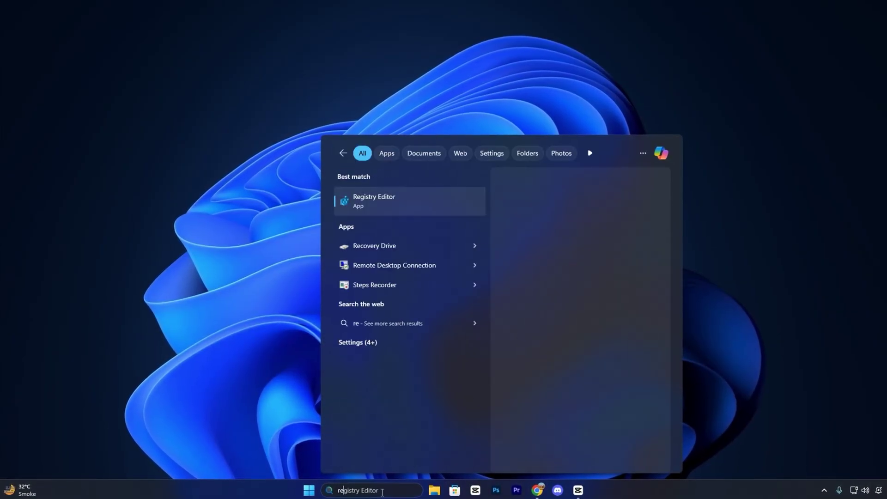
pyautogui.rightClick(386, 200)
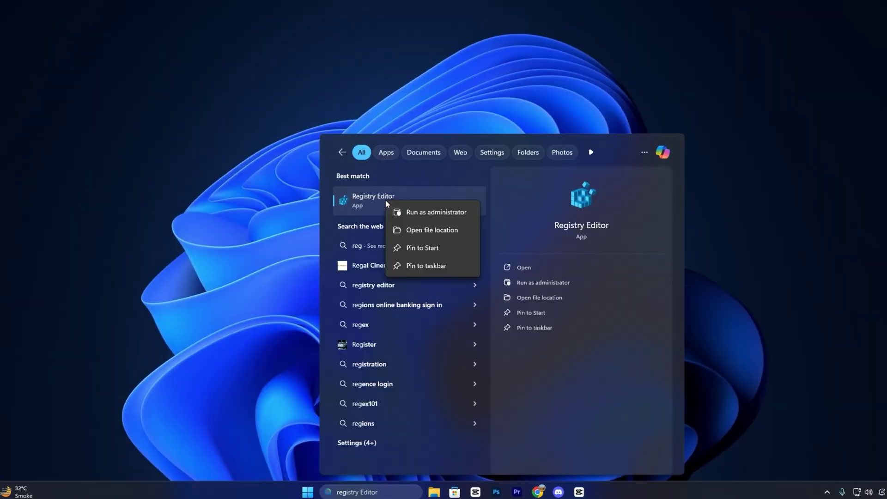
pyautogui.click(408, 210)
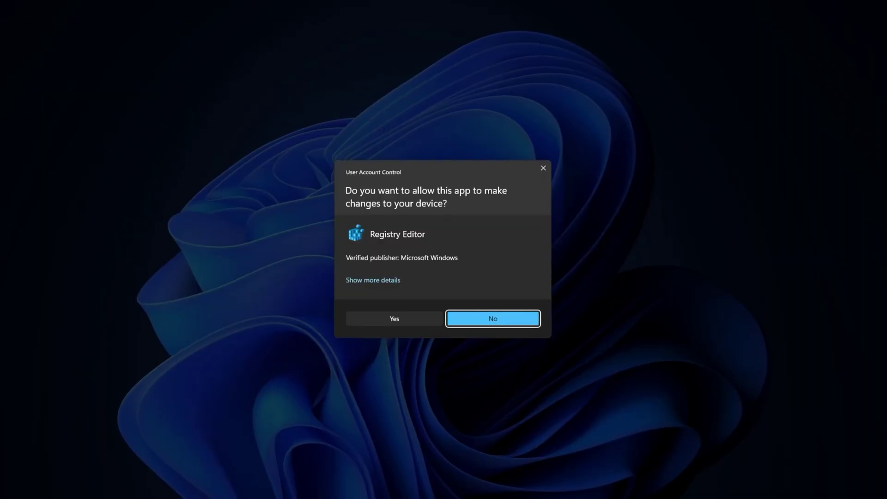
pyautogui.click(408, 318)
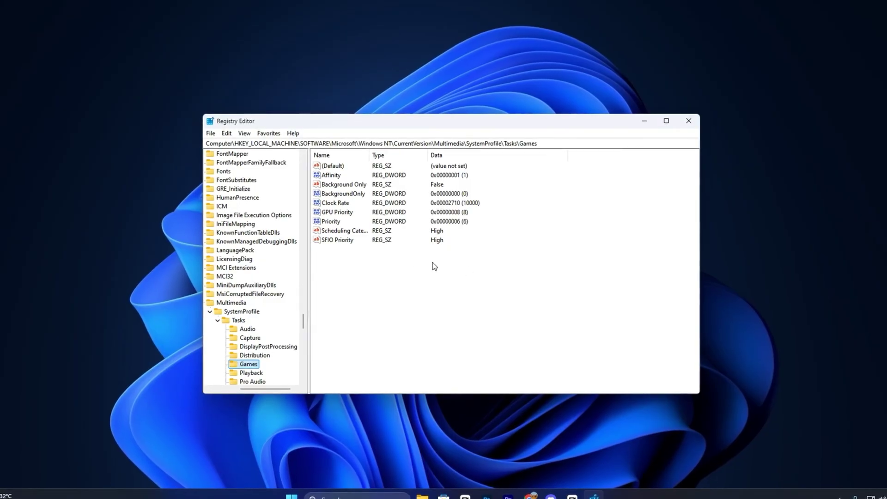
pyautogui.moveTo(547, 145); pyautogui.dragTo(205, 140)
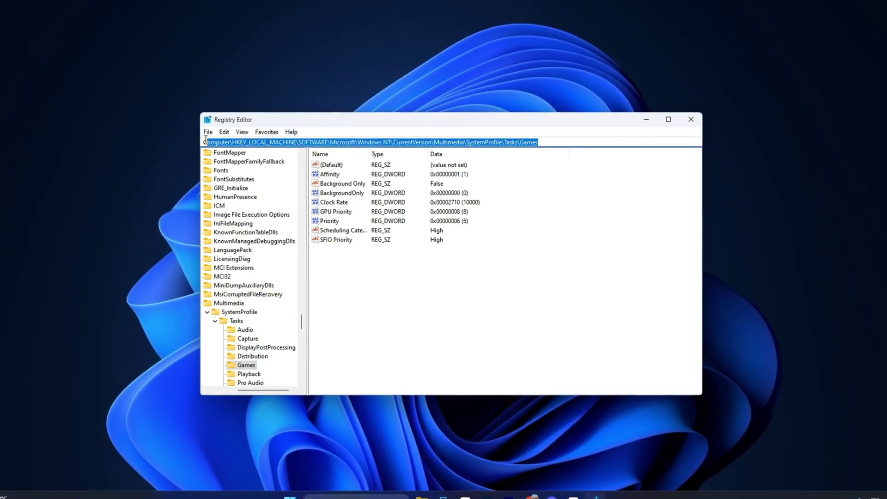
pyautogui.click(353, 265)
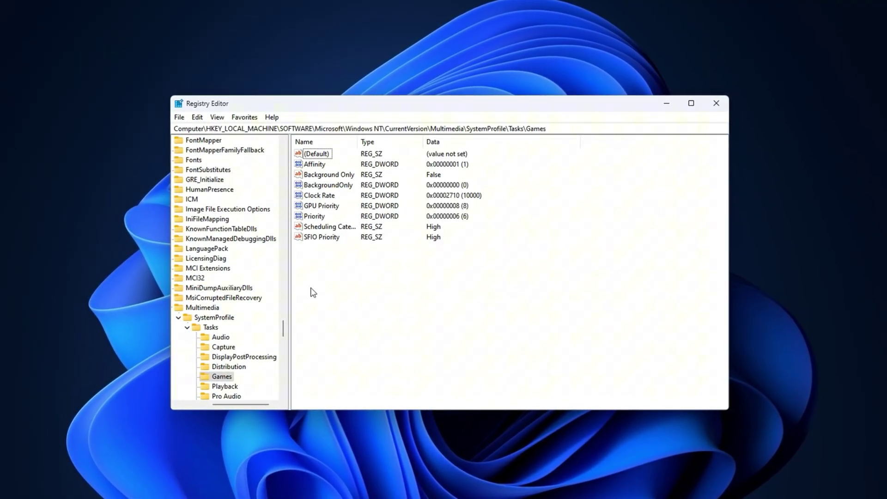
pyautogui.rightClick(338, 265)
pyautogui.moveTo(360, 273)
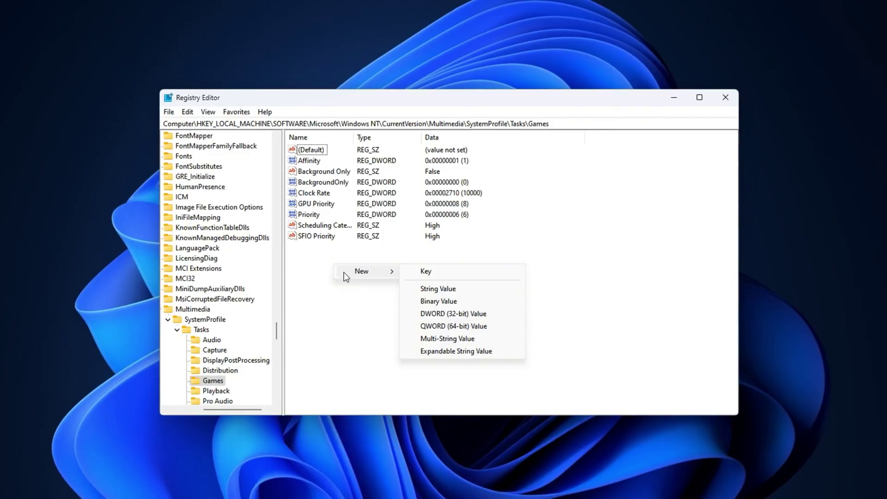
pyautogui.click(302, 159)
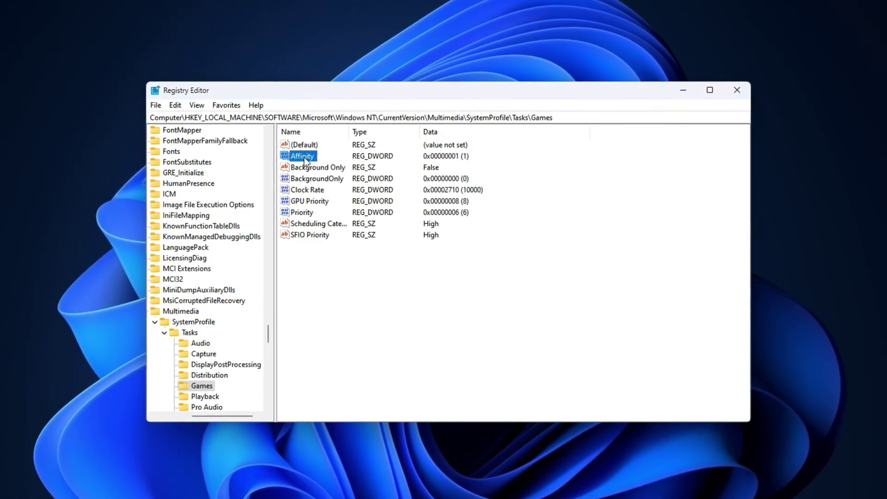
# - Set the Games key's Affinity value data to hexadecimal f (15)
pyautogui.doubleClick(303, 158)
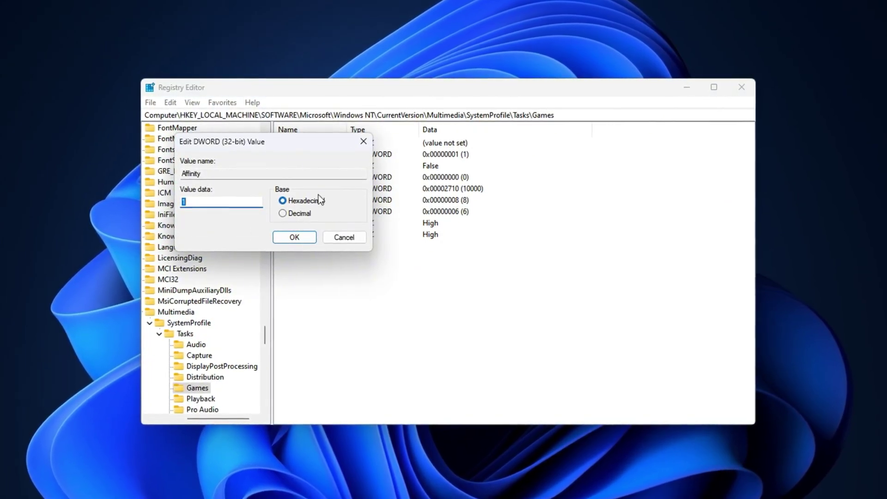
pyautogui.write('f')
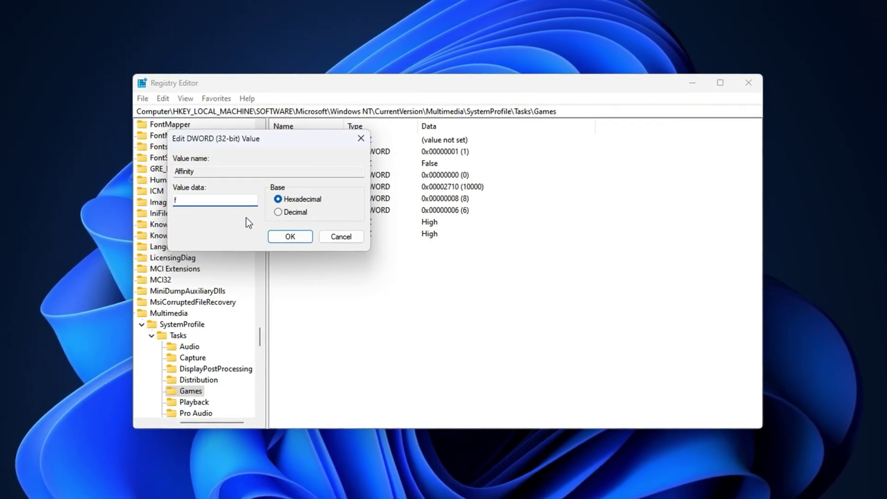
pyautogui.click(289, 239)
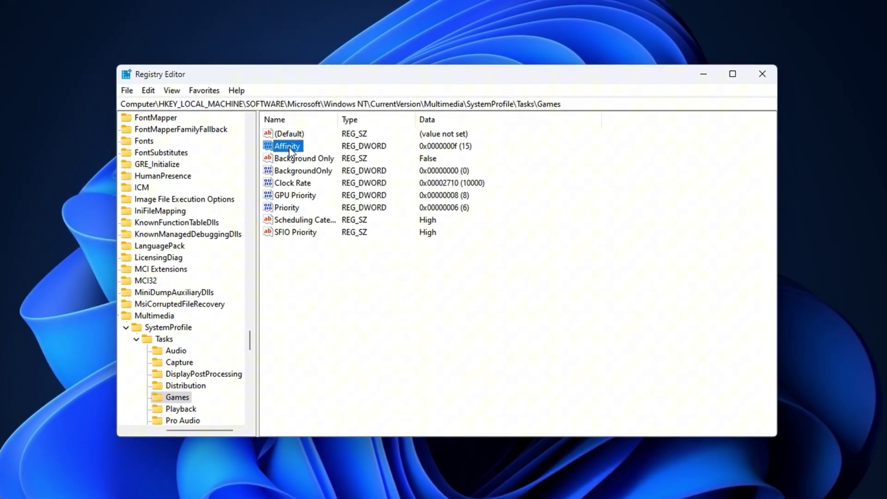
# - Keep BackgroundOnly at 0, then edit GPU Priority to hexadecimal e
pyautogui.click(295, 171)
pyautogui.doubleClick(295, 171)
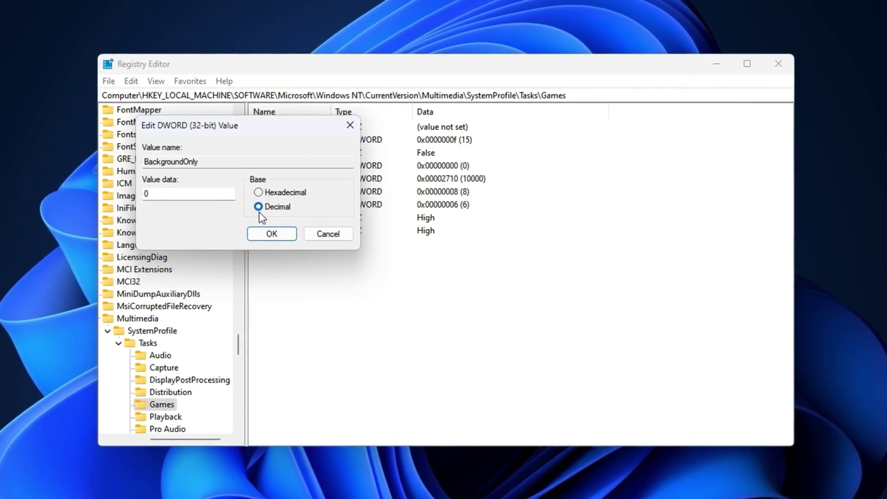
pyautogui.click(270, 232)
pyautogui.click(283, 191)
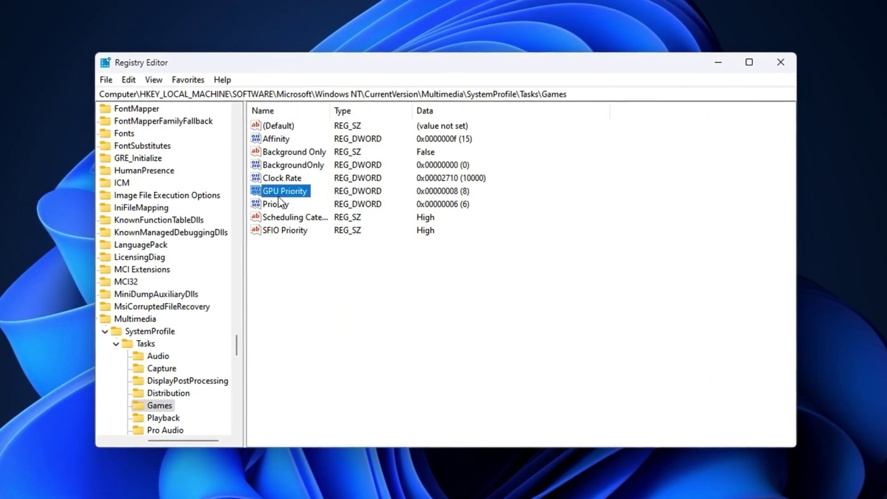
pyautogui.doubleClick(271, 192)
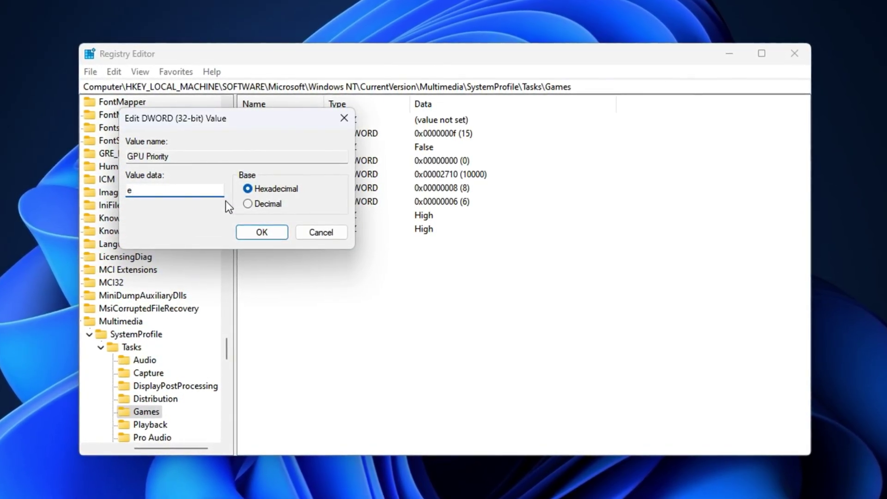
# - Save GPU Priority as e (14), then confirm Priority stays at 6 in decimal
pyautogui.click(236, 231)
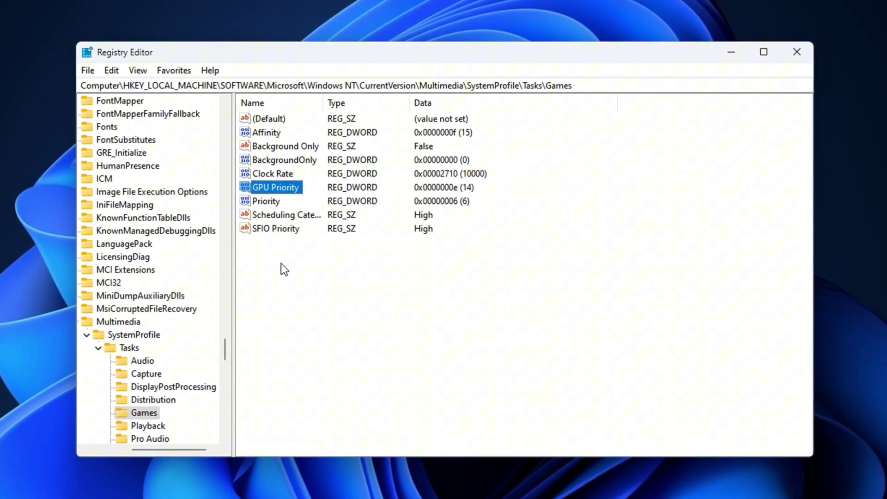
pyautogui.click(264, 203)
pyautogui.doubleClick(265, 203)
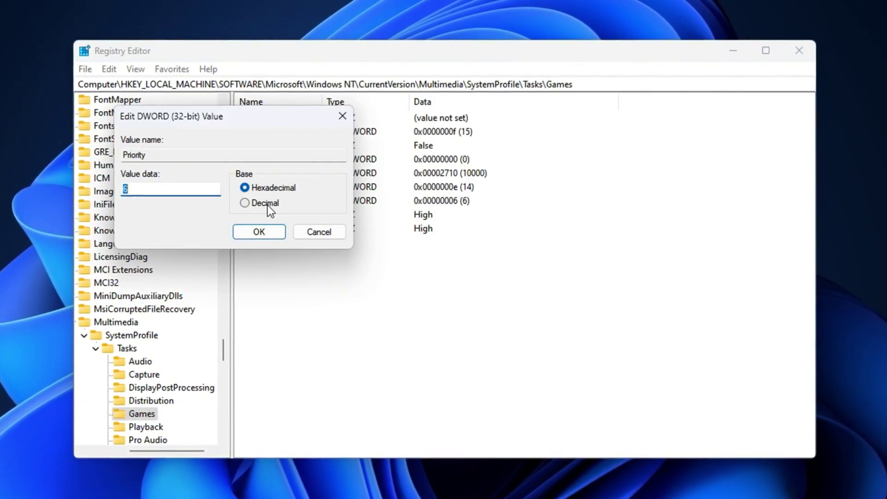
pyautogui.click(257, 206)
pyautogui.click(126, 189)
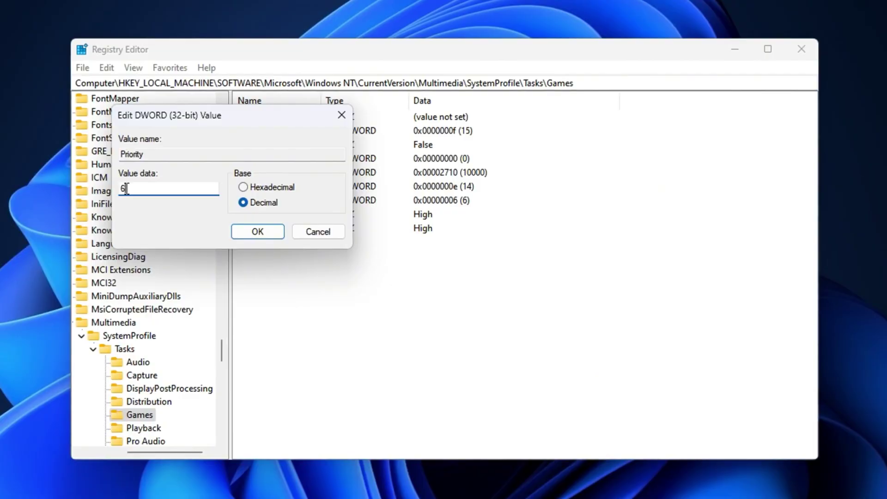
pyautogui.click(156, 191)
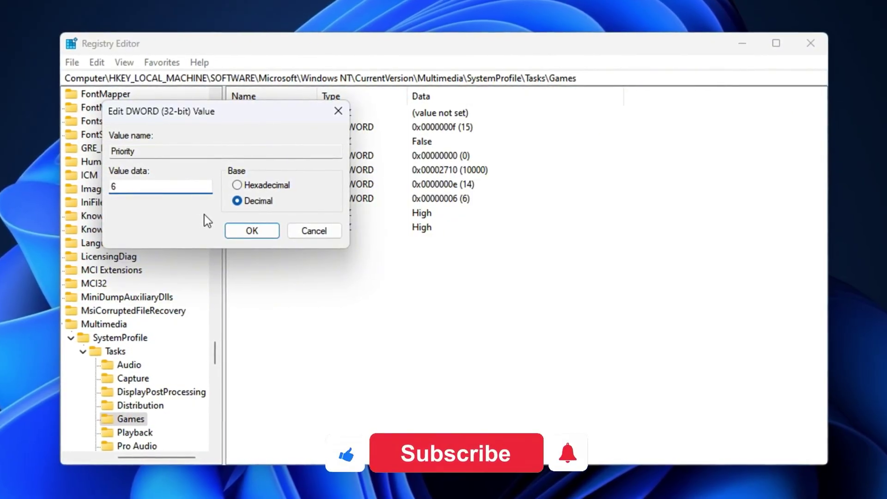
pyautogui.click(238, 231)
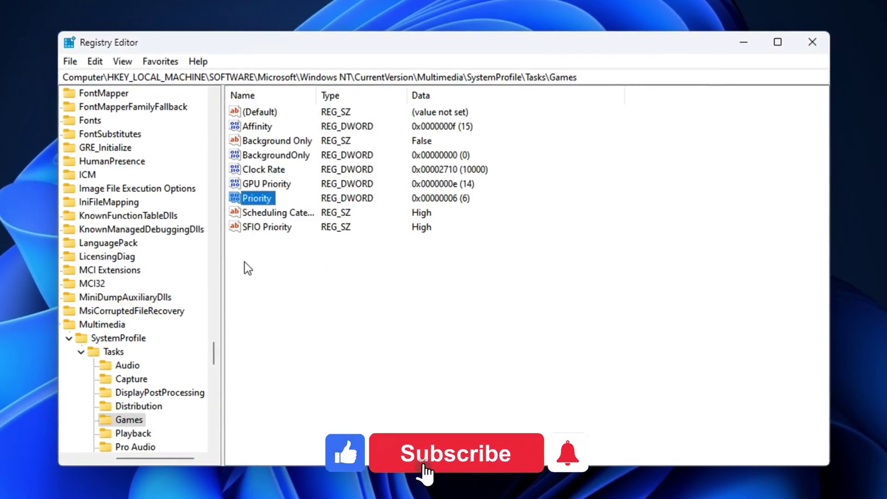
# - Keep Scheduling Category at High and bring up the SFIO Priority value
pyautogui.doubleClick(262, 216)
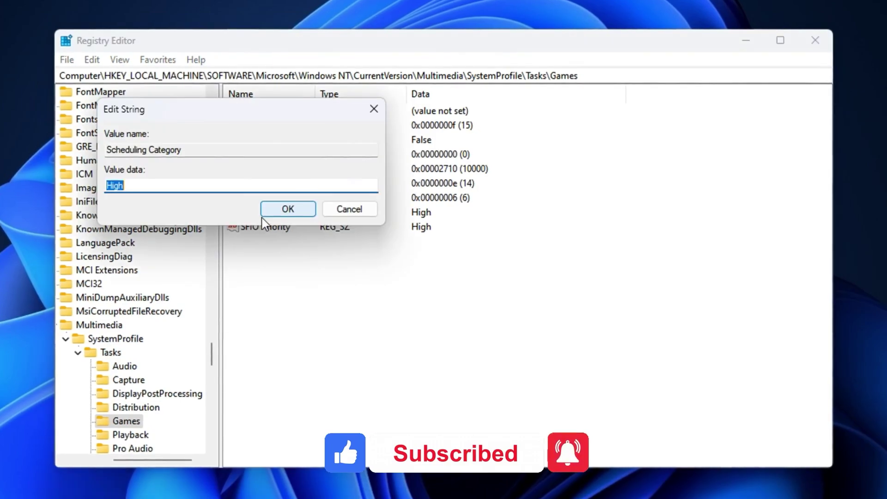
pyautogui.click(149, 189)
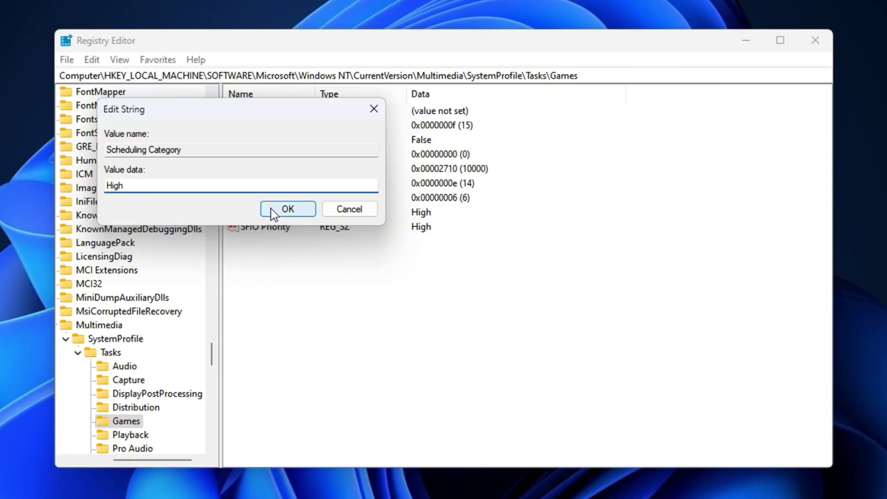
pyautogui.click(287, 209)
pyautogui.doubleClick(259, 226)
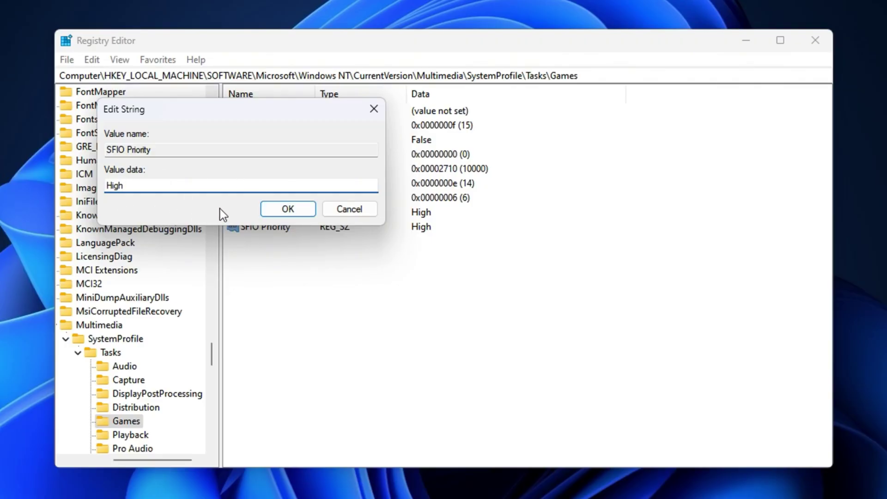
# - Confirm SFIO Priority as High and clear the value selection
pyautogui.click(289, 211)
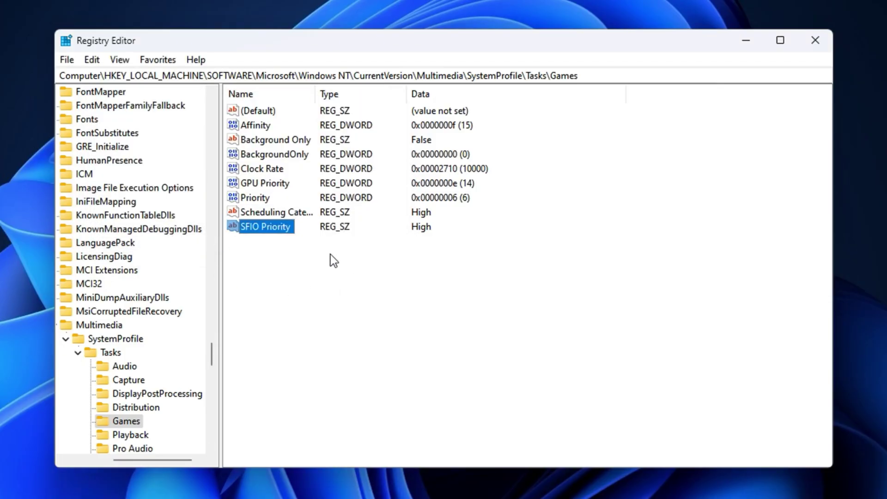
pyautogui.click(298, 260)
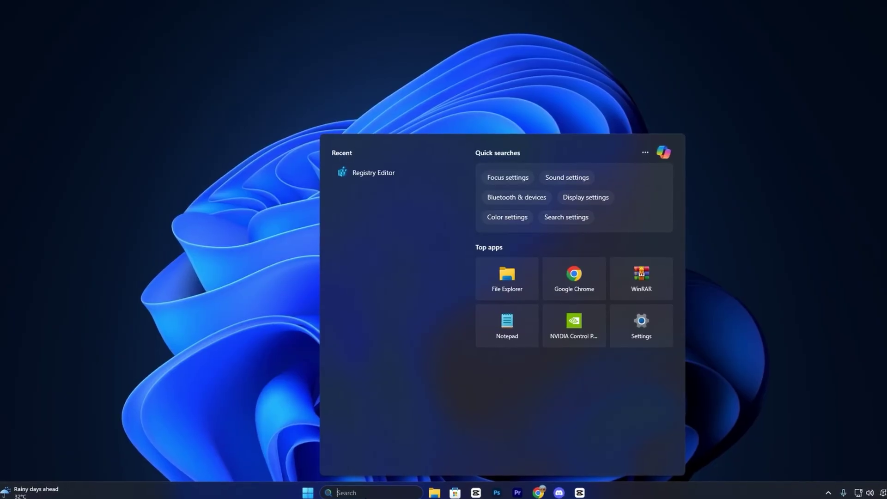
# - Open System Properties via an 'advanced system' search, centre it, and open Performance Settings
pyautogui.write('advanced system')
pyautogui.click(410, 206)
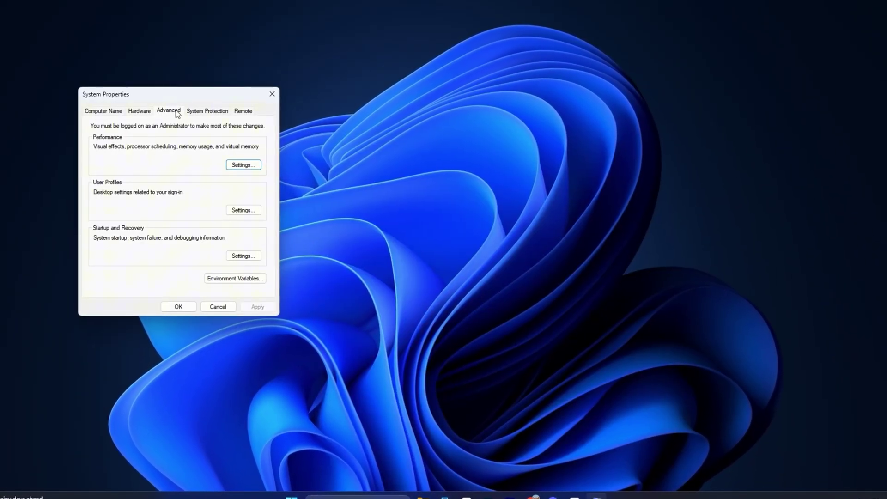
pyautogui.moveTo(151, 94); pyautogui.dragTo(374, 102)
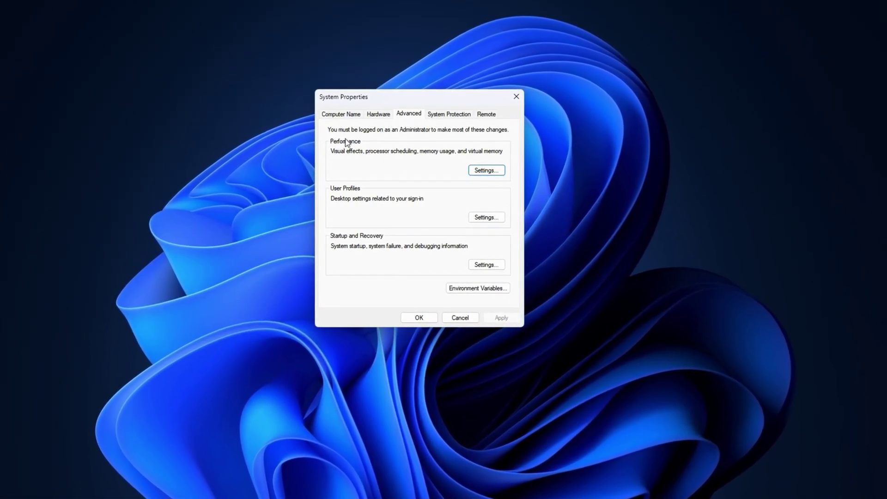
pyautogui.click(481, 170)
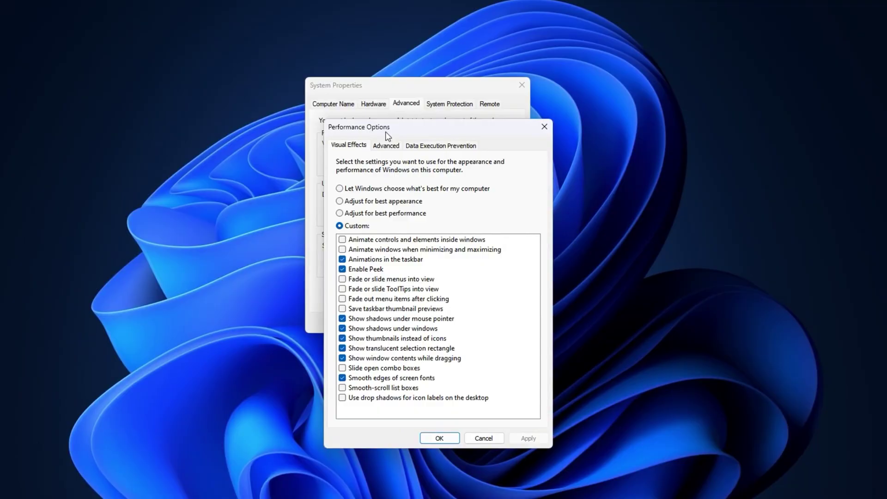
# - Switch Performance Options to the Advanced tab for processor scheduling and virtual memory
pyautogui.click(376, 146)
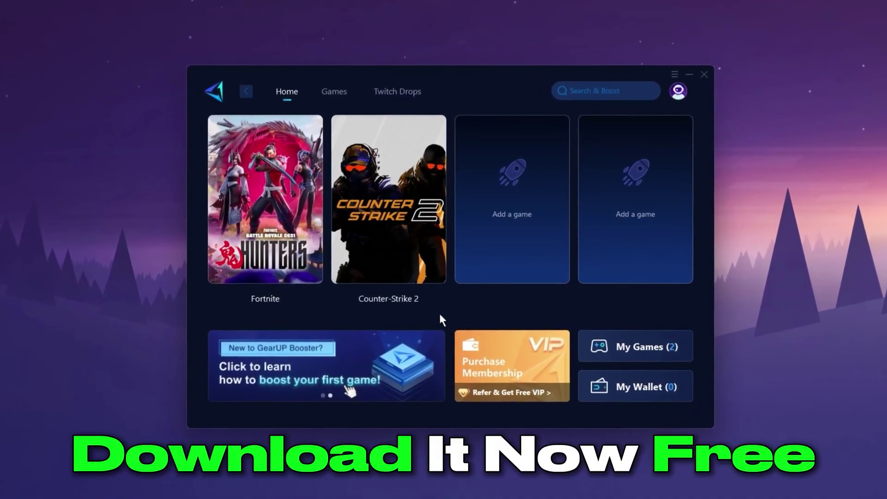
# - Boost Counter-Strike 2 from its card on GearUp Booster's Home page
pyautogui.moveTo(394, 279)
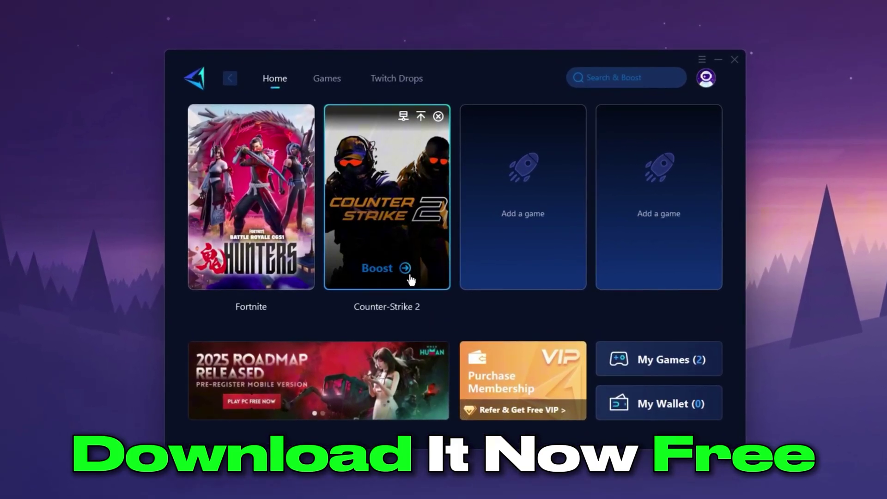
pyautogui.click(410, 279)
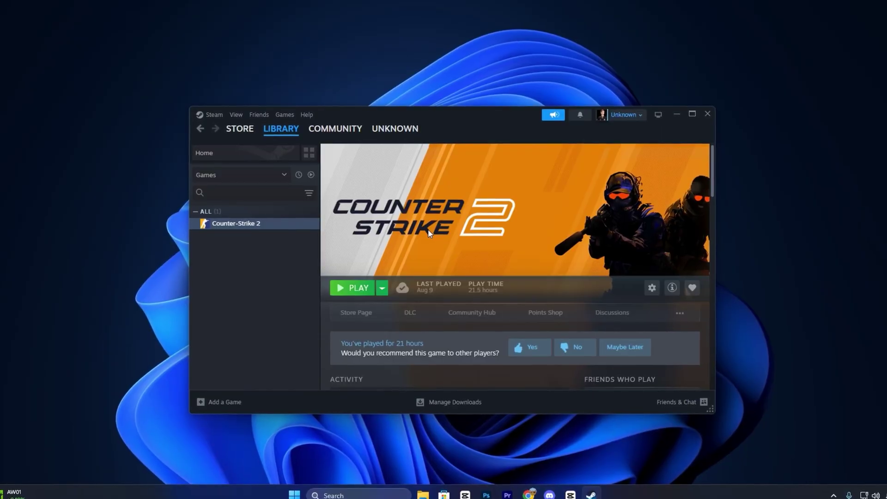
# - Open Steam Settings from the Steam menu on the Friends & Chat page
pyautogui.click(208, 113)
pyautogui.click(226, 209)
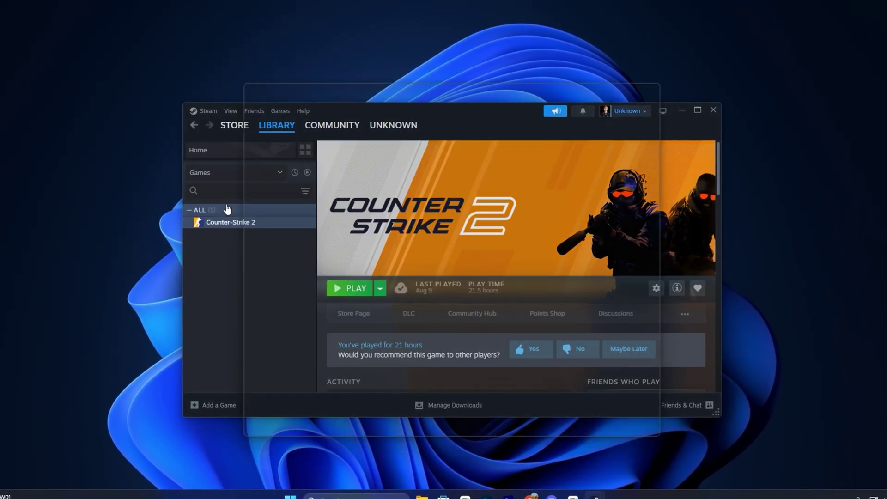
pyautogui.click(288, 151)
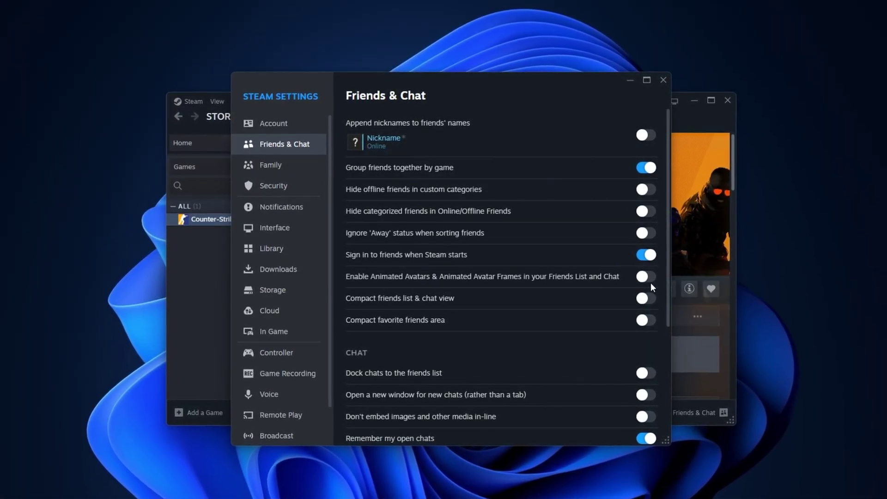
# - On Steam's Interface page, switch off notifications about game additions, changes and new releases
pyautogui.click(278, 226)
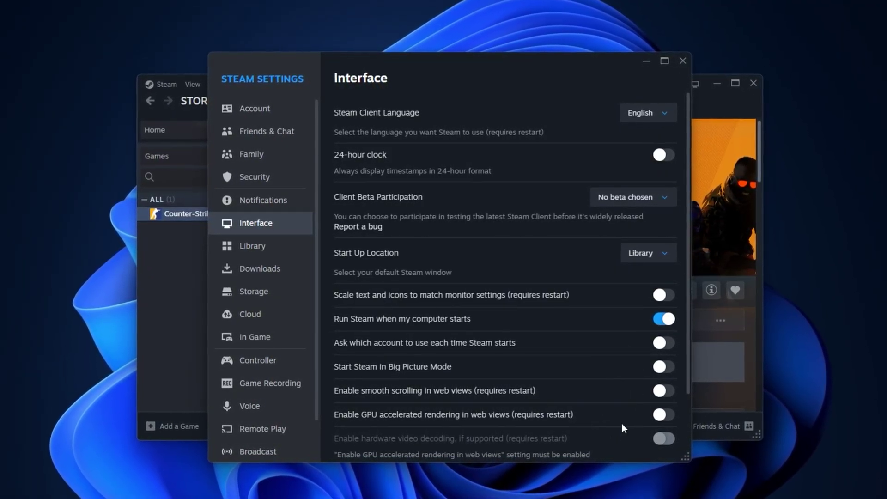
pyautogui.scroll(-3, 652, 390)
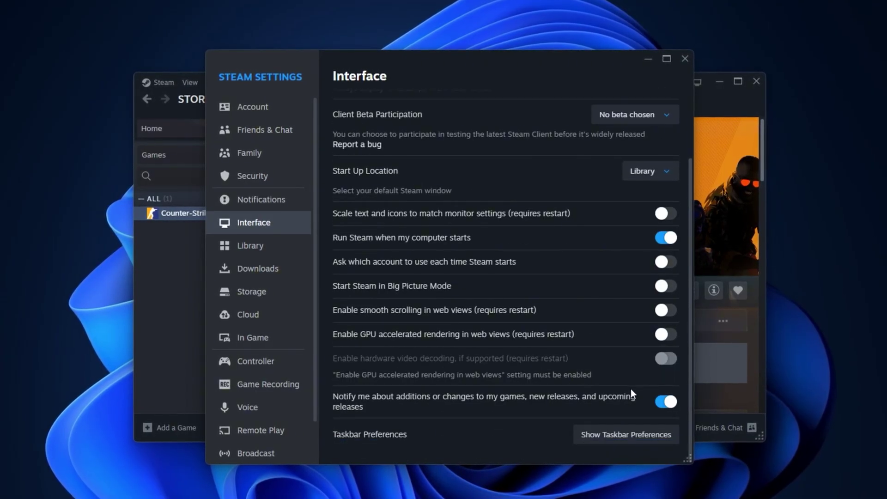
pyautogui.click(667, 402)
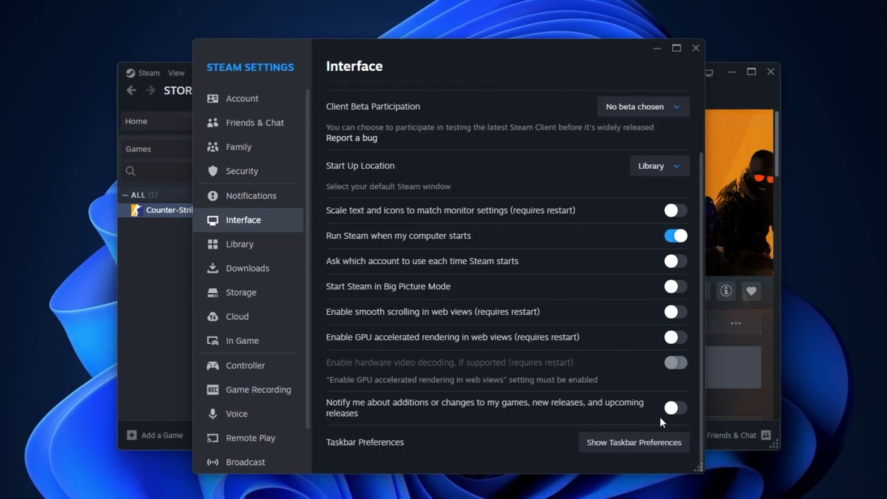
# - Look over Steam's Library options, then show the Remote Play page with Remote Play off
pyautogui.click(243, 245)
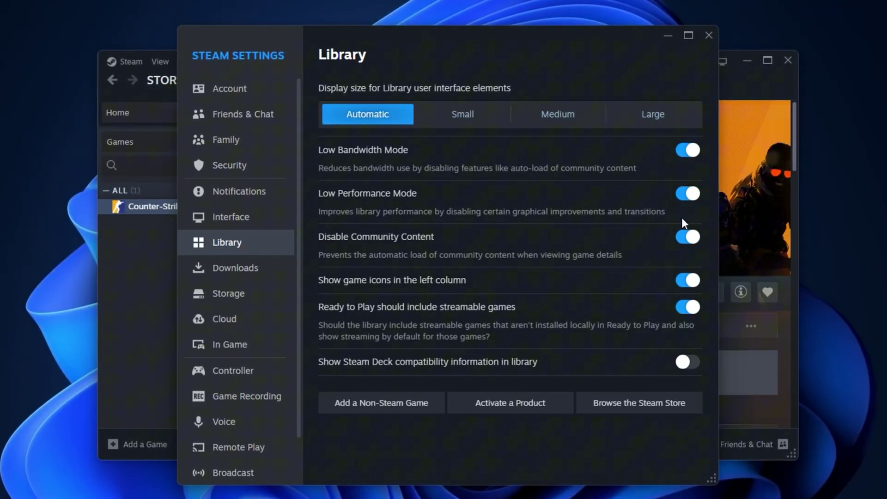
pyautogui.click(199, 452)
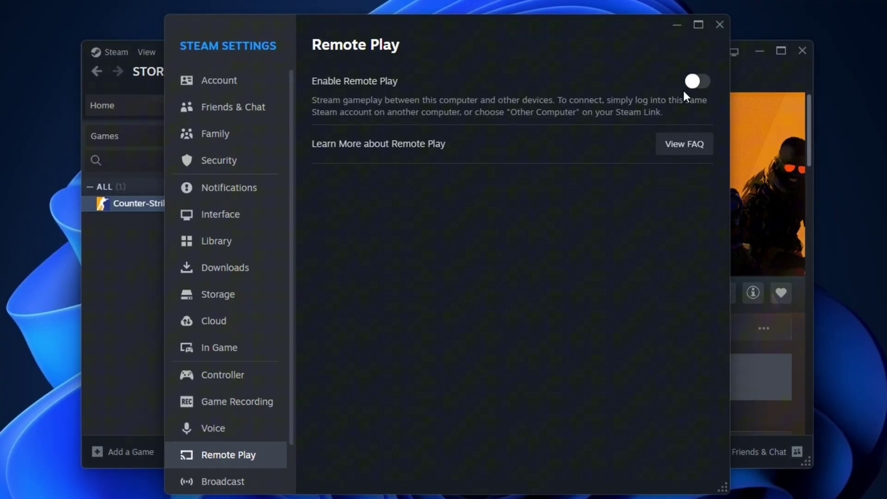
# - View Steam's Broadcast settings, then close the Steam Settings window
pyautogui.click(214, 483)
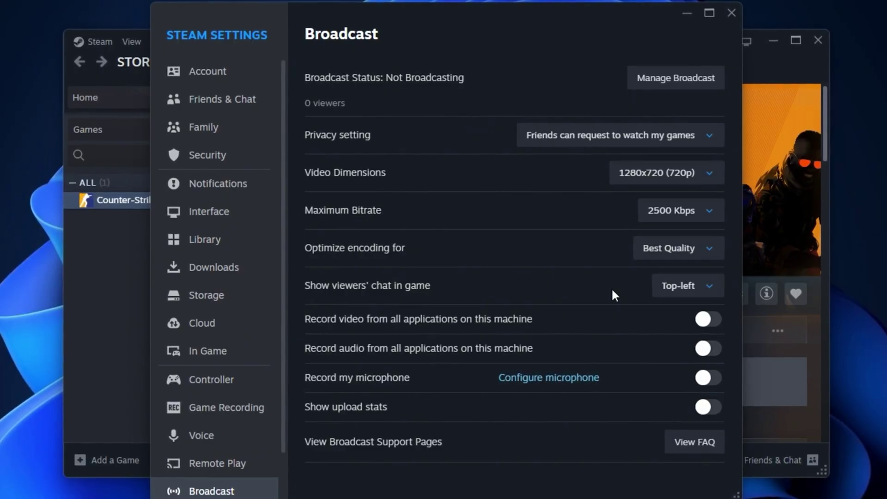
pyautogui.click(732, 12)
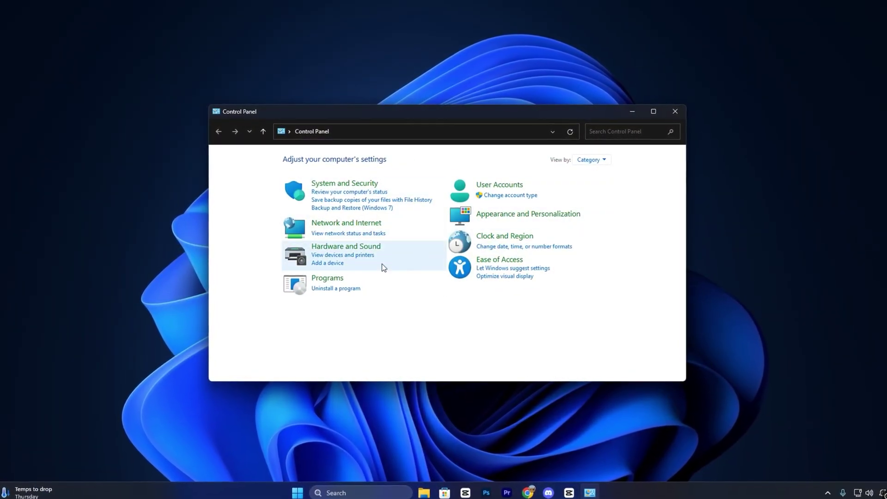
# - Go through System and Security and Power Options to 'Choose what the power buttons do'
pyautogui.click(323, 182)
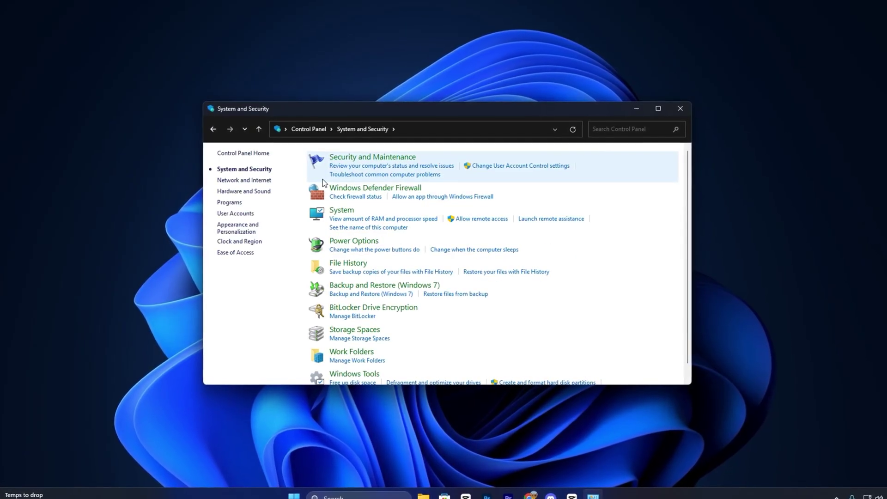
pyautogui.click(341, 244)
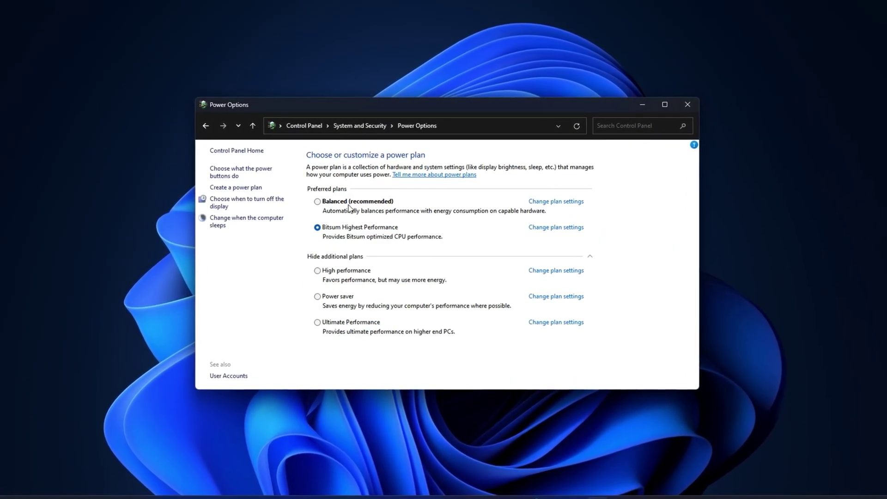
pyautogui.click(223, 176)
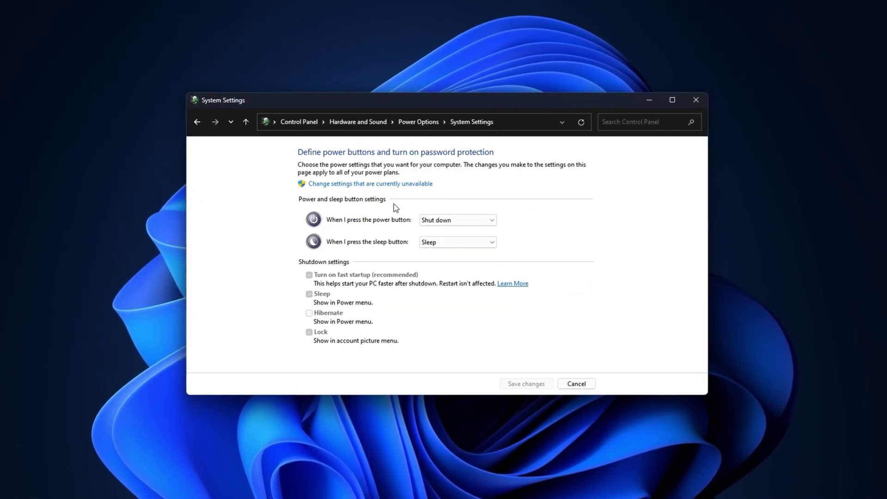
# - Unlock the greyed-out shutdown settings and uncheck 'Turn on fast startup (recommended)'
pyautogui.click(342, 182)
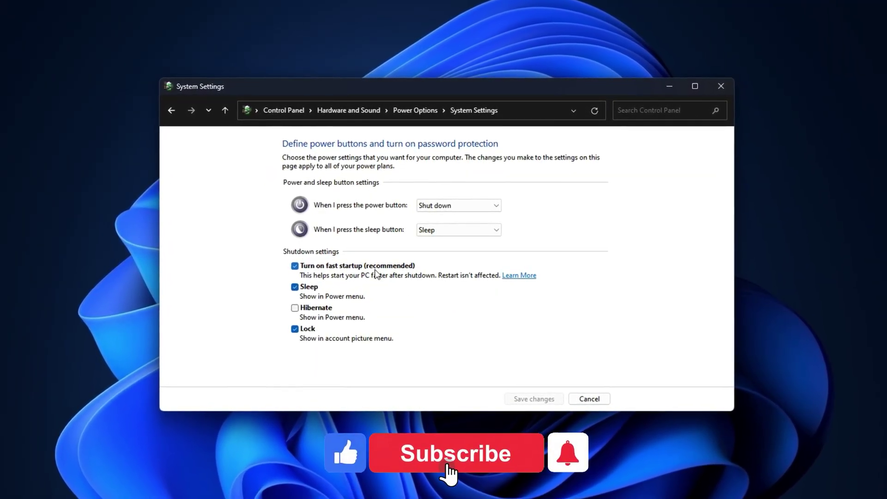
pyautogui.click(291, 269)
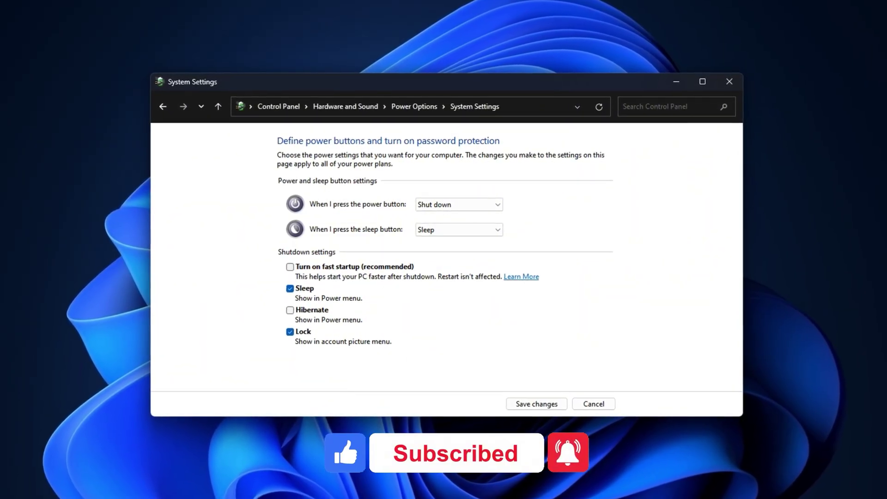